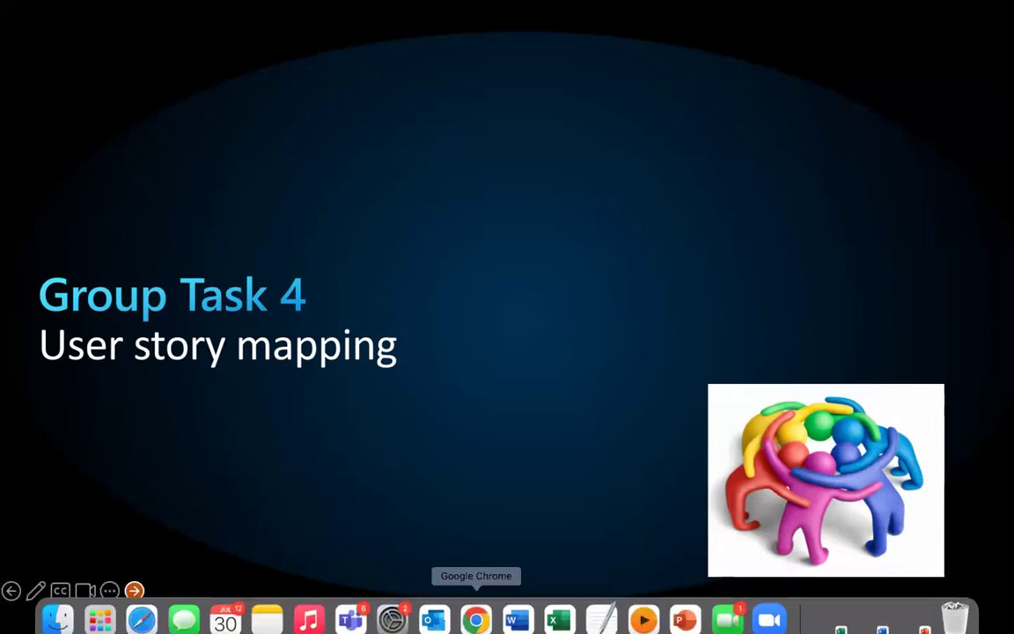
# Step: Switch to Google Chrome and sign in to CardBoard to reach the list of own boards
pyautogui.click(475, 621)
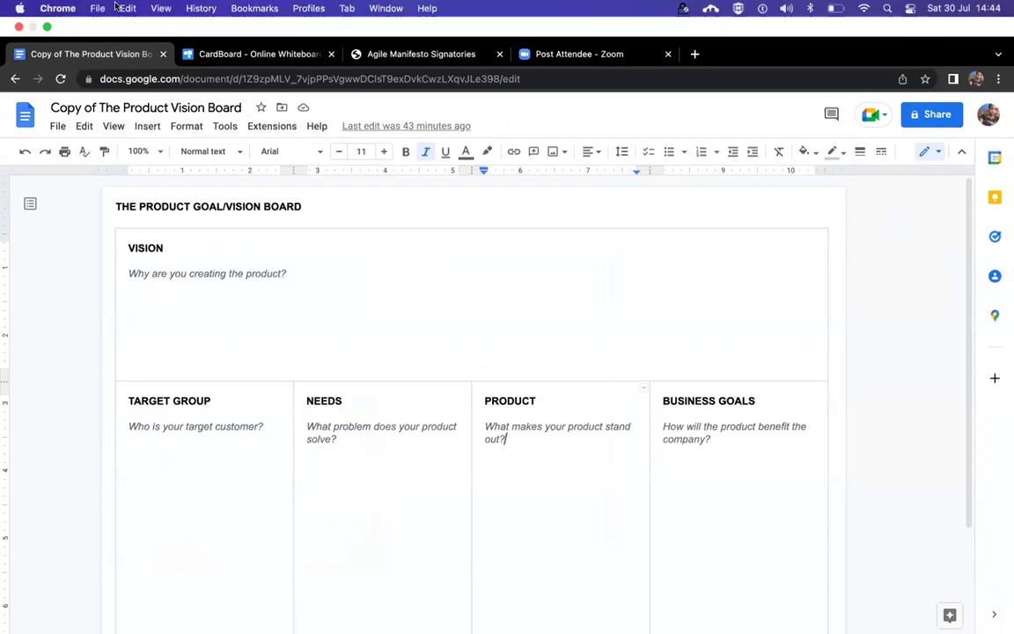
pyautogui.click(245, 57)
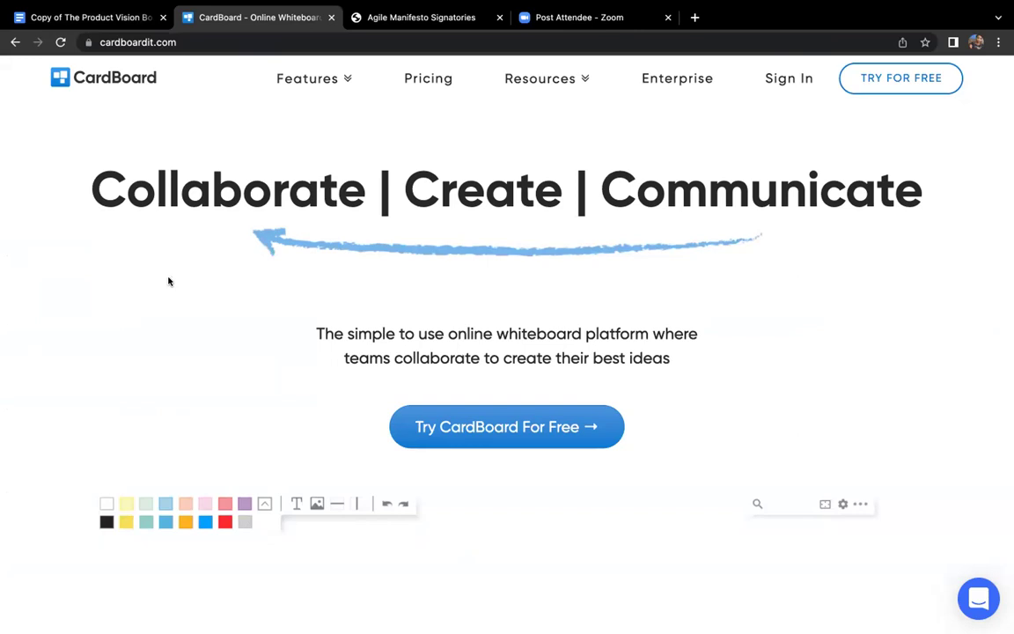
pyautogui.click(782, 81)
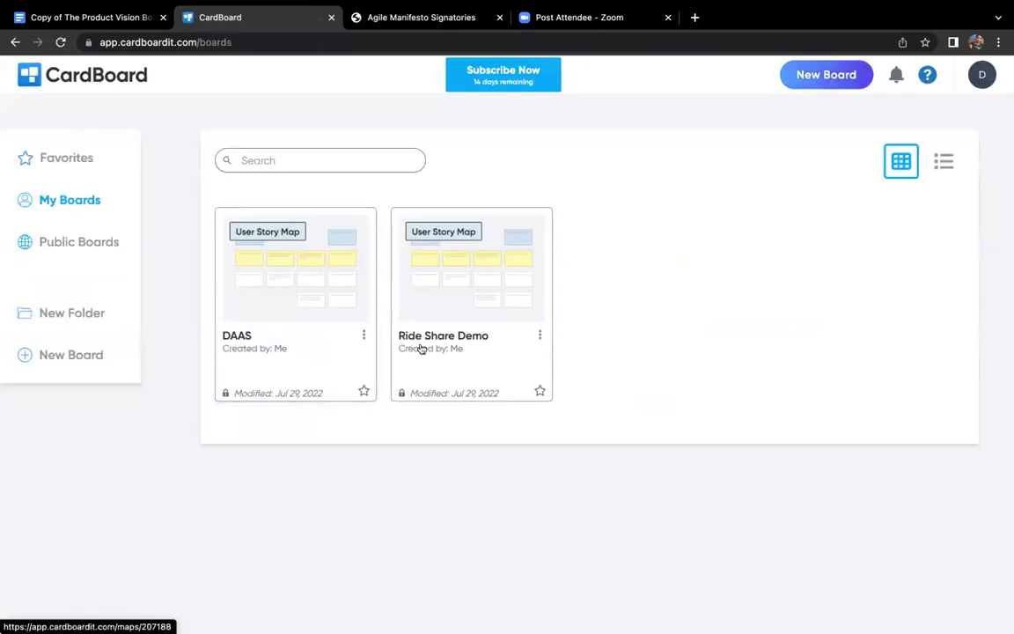
pyautogui.click(304, 273)
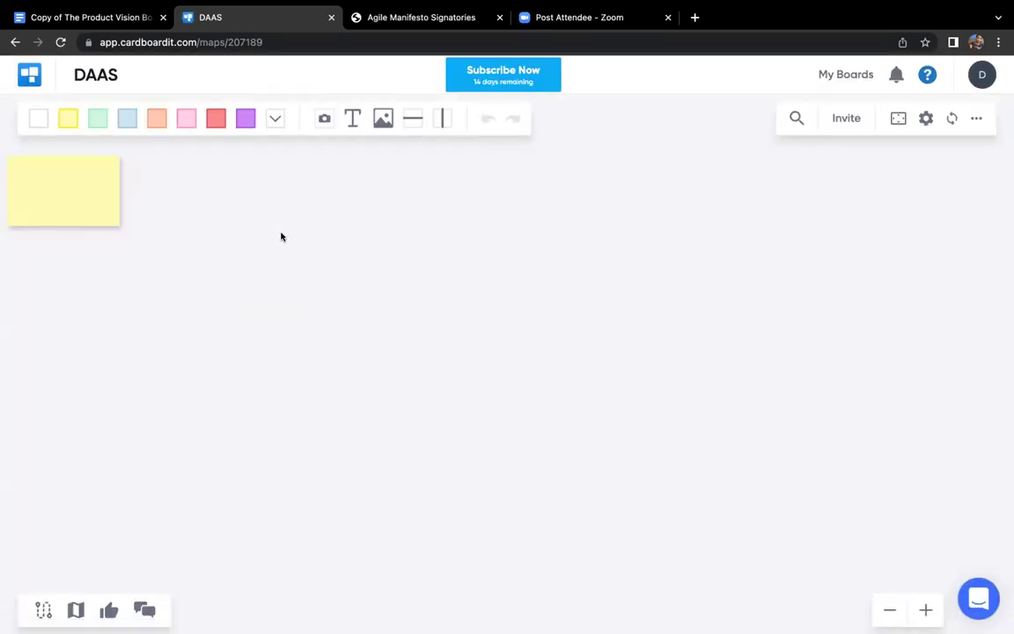
pyautogui.moveTo(73, 208); pyautogui.dragTo(67, 123)
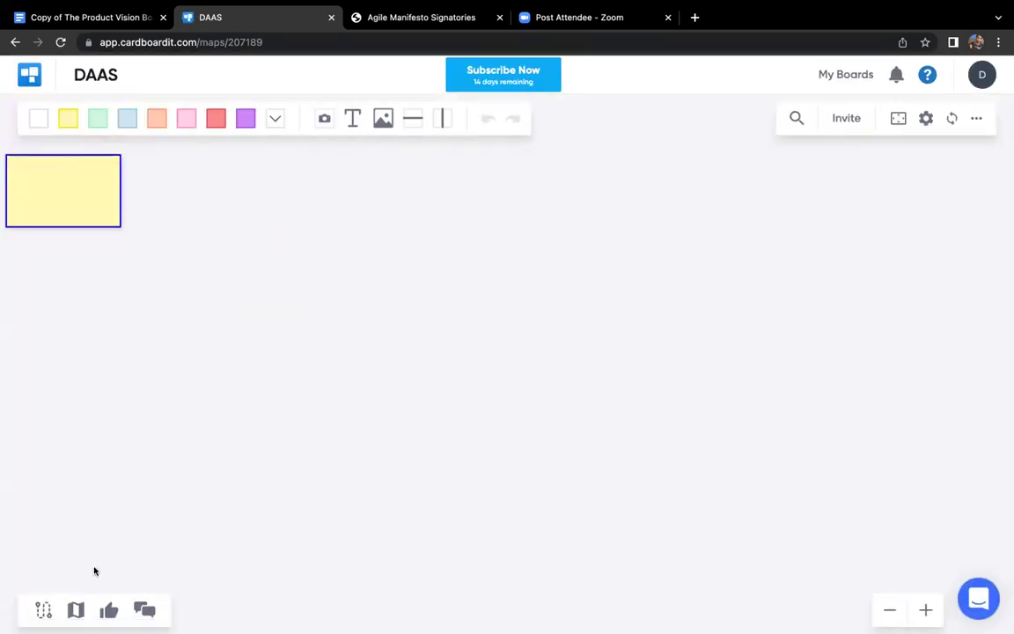
pyautogui.click(21, 78)
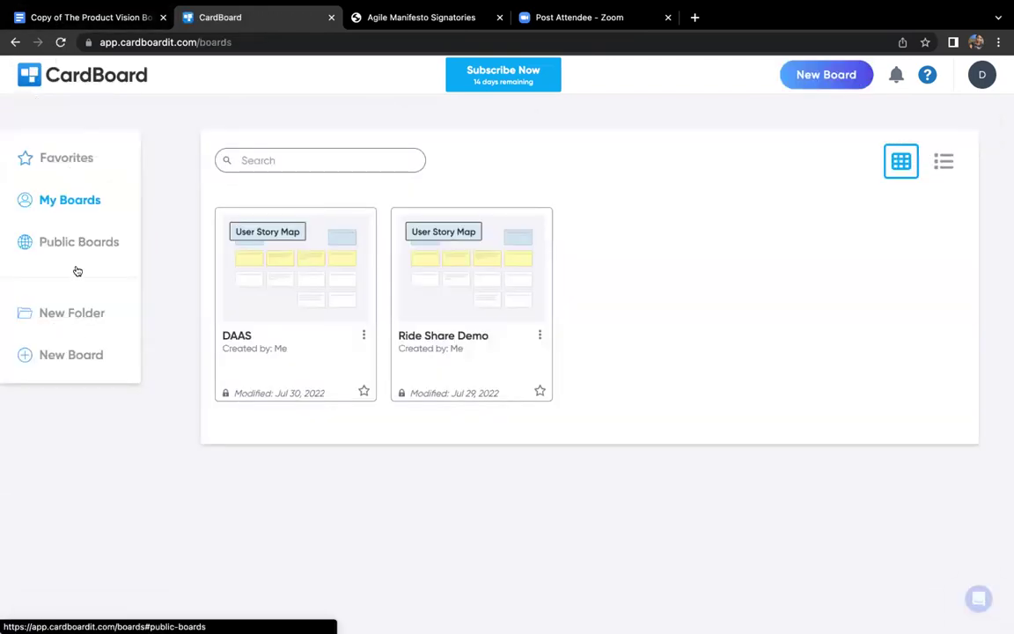
# Step: Create a private board named "DAAS Mentorship" from the User Story Map template in the Agile group
pyautogui.click(76, 355)
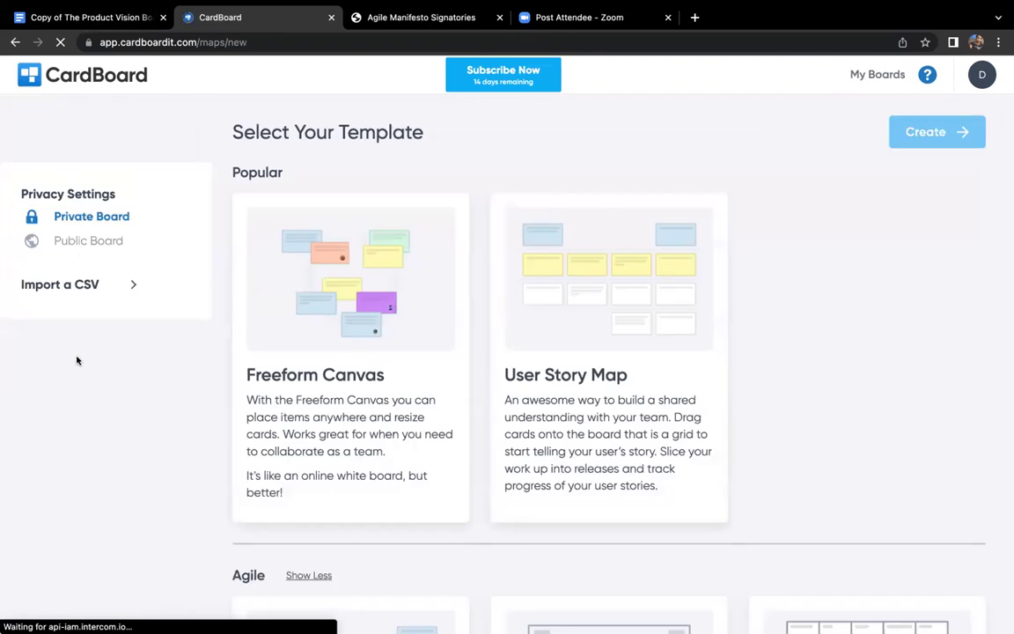
pyautogui.scroll(-4, 620, 361)
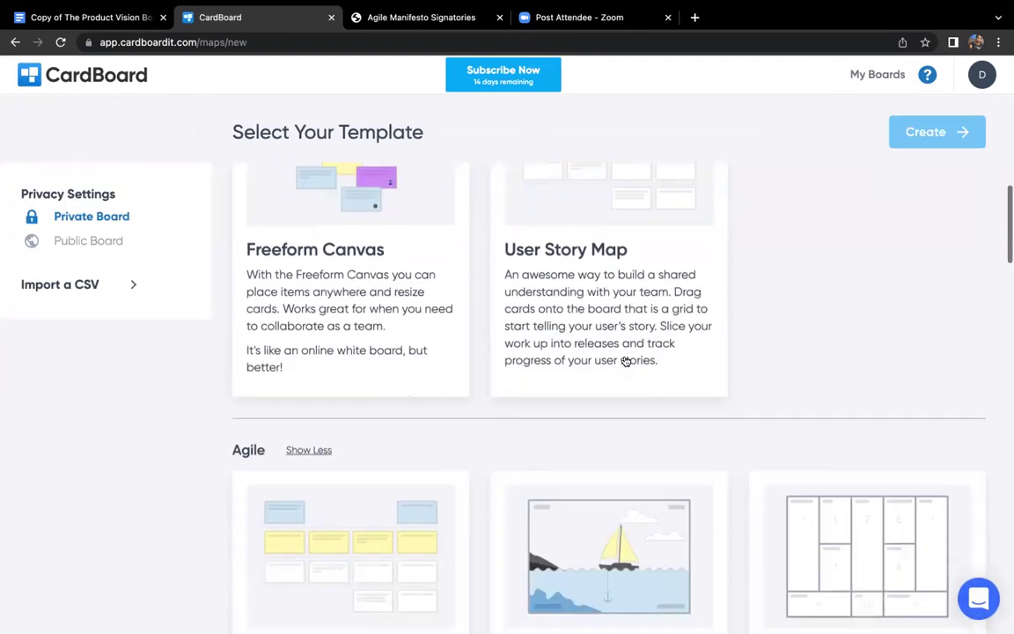
pyautogui.click(339, 369)
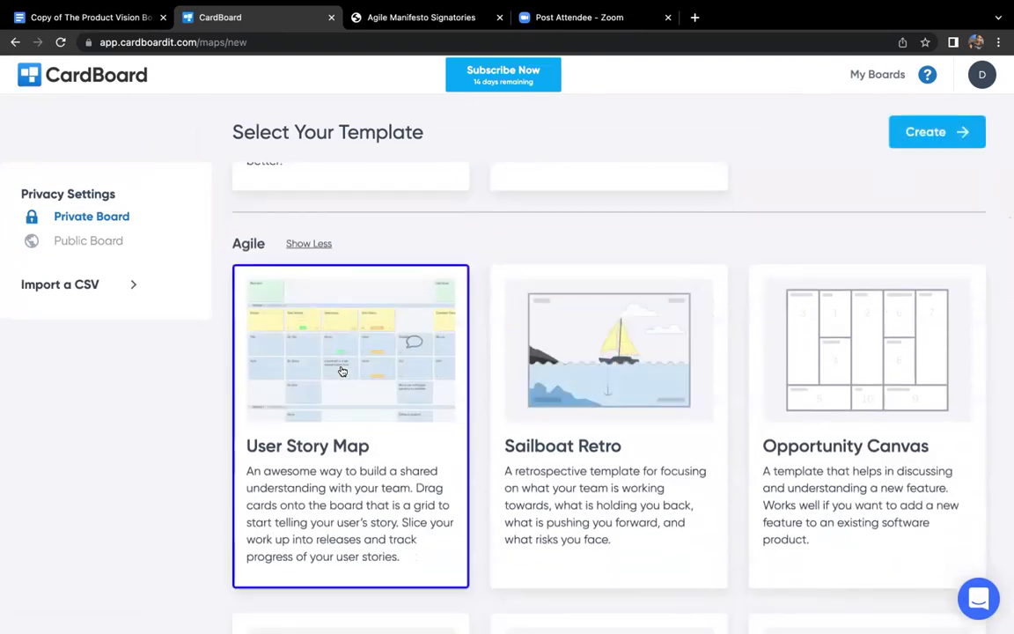
pyautogui.click(944, 137)
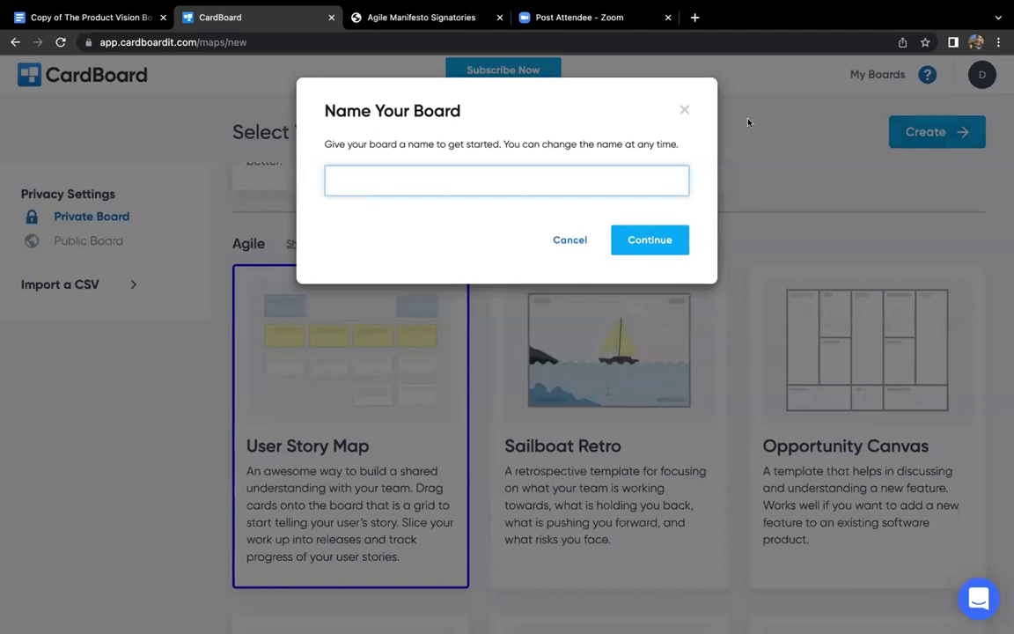
pyautogui.write('DAAS Mentorship')
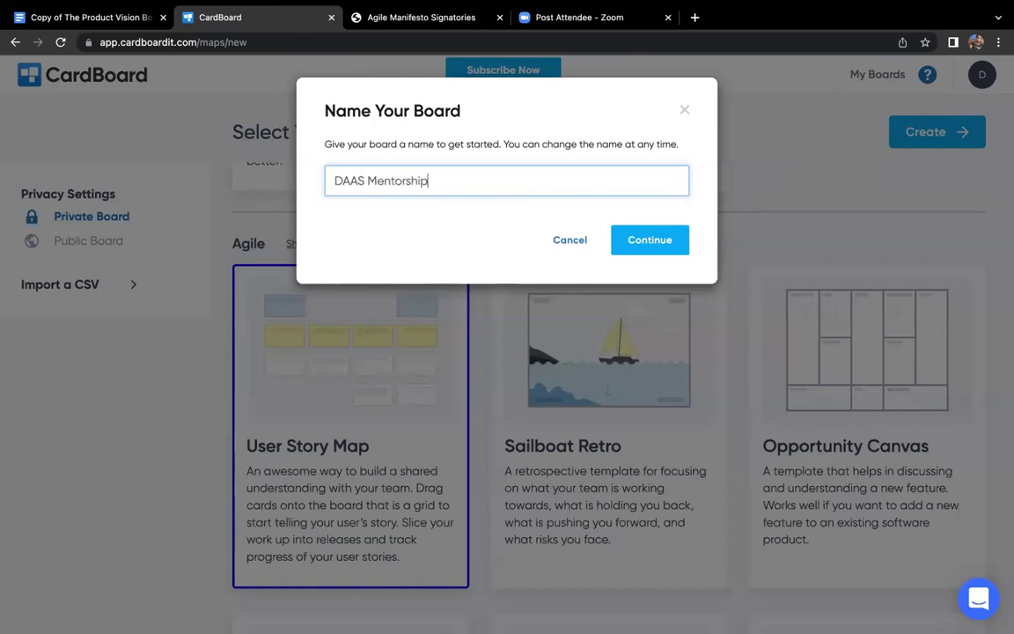
pyautogui.click(661, 246)
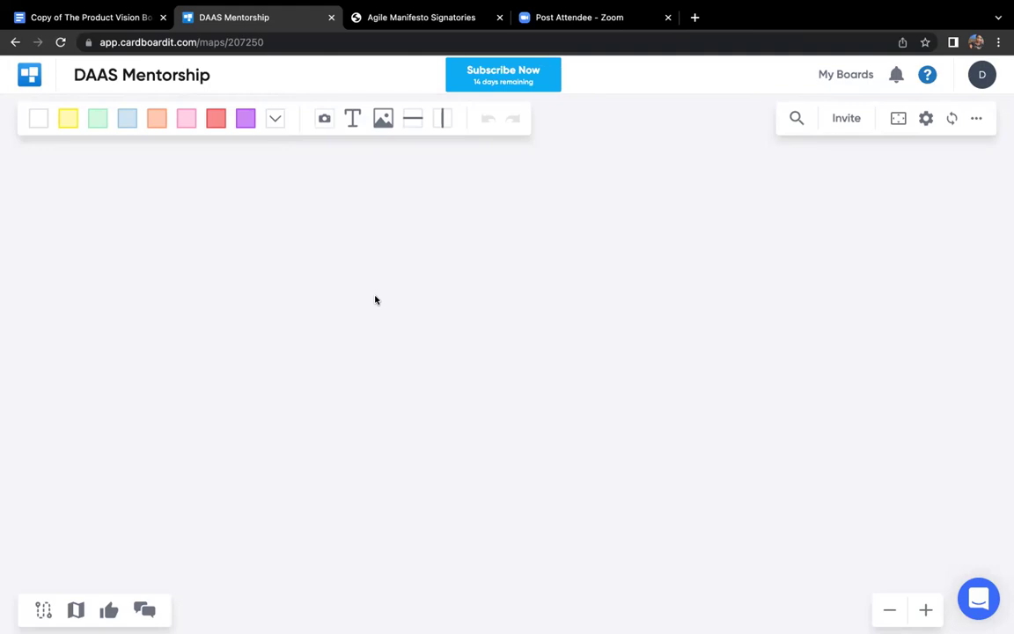
# Step: Add a blue card reading "Find a house" in the first cell of the board's top row
pyautogui.moveTo(127, 118); pyautogui.dragTo(93, 199)
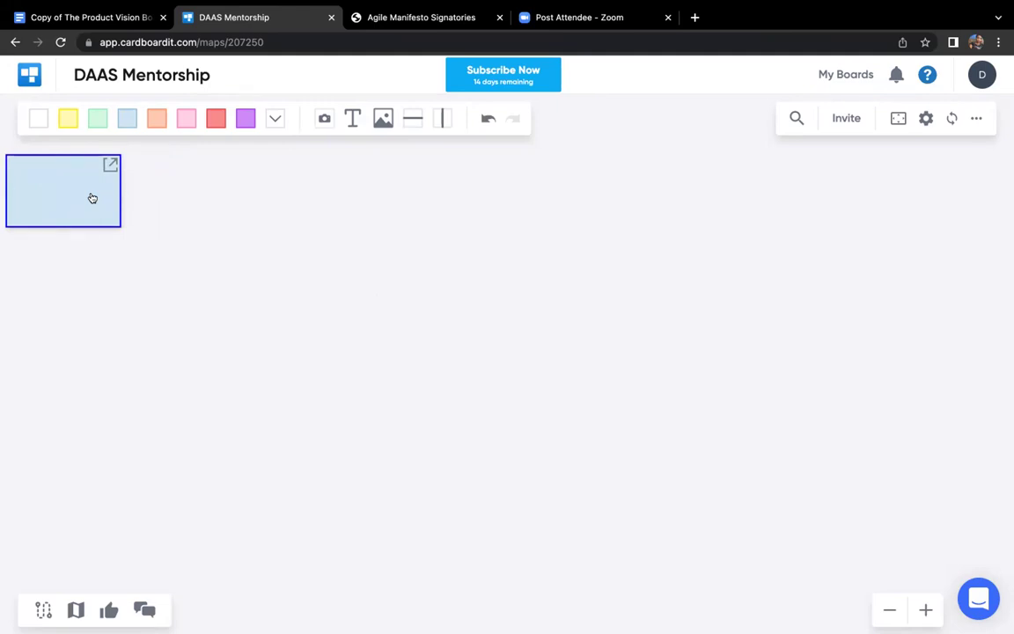
pyautogui.click(92, 195)
pyautogui.write('t')
pyautogui.write('in')
pyautogui.write('d a hou')
pyautogui.write('se')
pyautogui.click(134, 201)
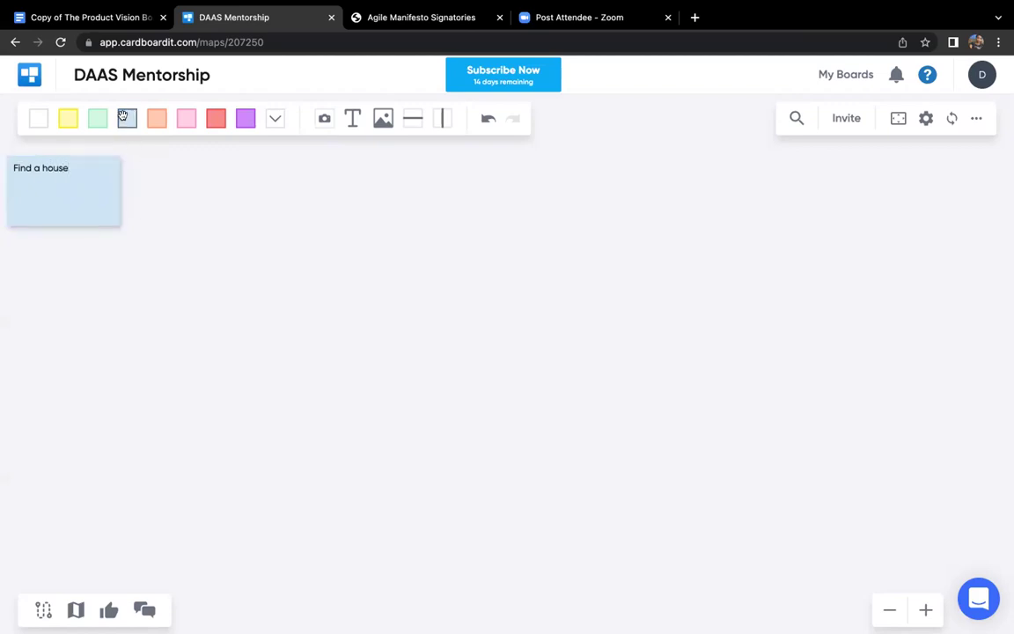
# Step: Add blue cards "Book" and "Stay in the house" to the top row, leaving one empty column before each
pyautogui.moveTo(123, 117); pyautogui.dragTo(286, 193)
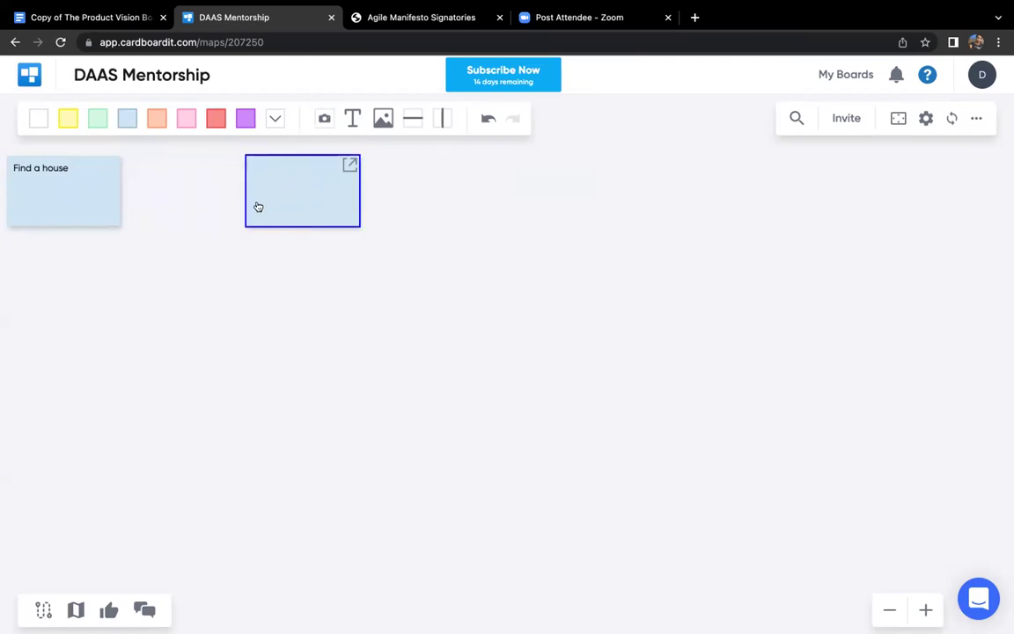
pyautogui.click(264, 203)
pyautogui.write('Book')
pyautogui.moveTo(127, 118); pyautogui.dragTo(543, 190)
pyautogui.write('Sto')
pyautogui.write('y in the ')
pyautogui.write('house')
pyautogui.click(469, 362)
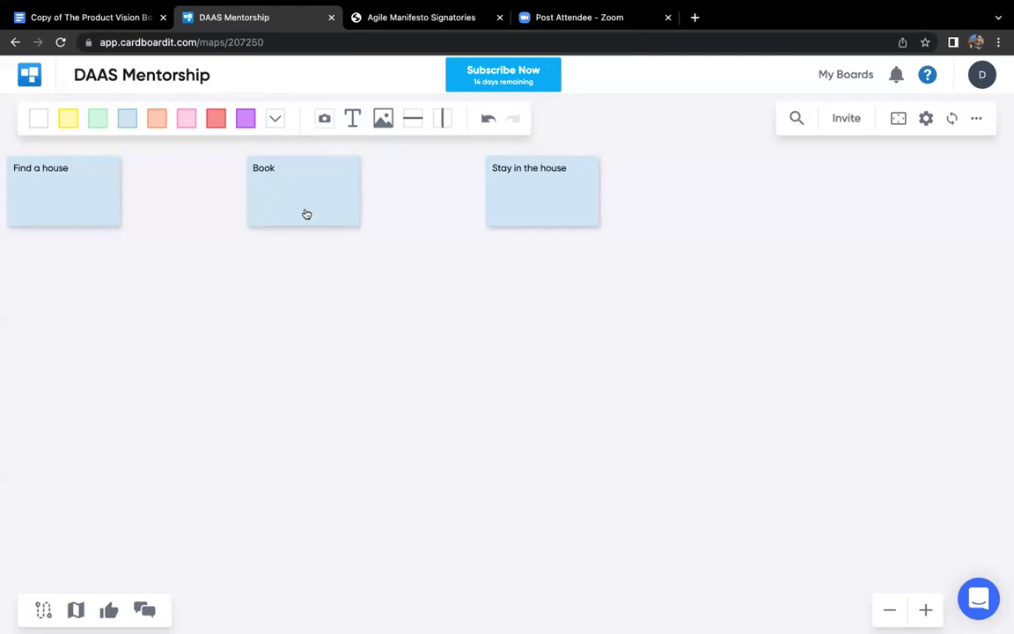
# Step: Add yellow cards "Search house" and "Inspect the house" side by side in the second row, starting under "Find a house"
pyautogui.moveTo(66, 115); pyautogui.dragTo(61, 274)
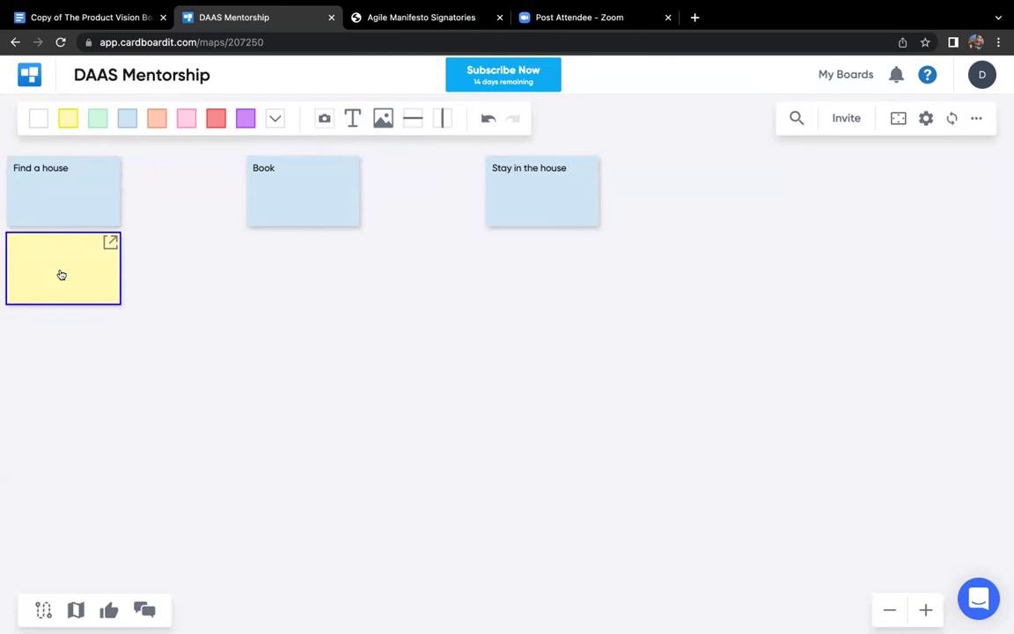
pyautogui.write('Search house')
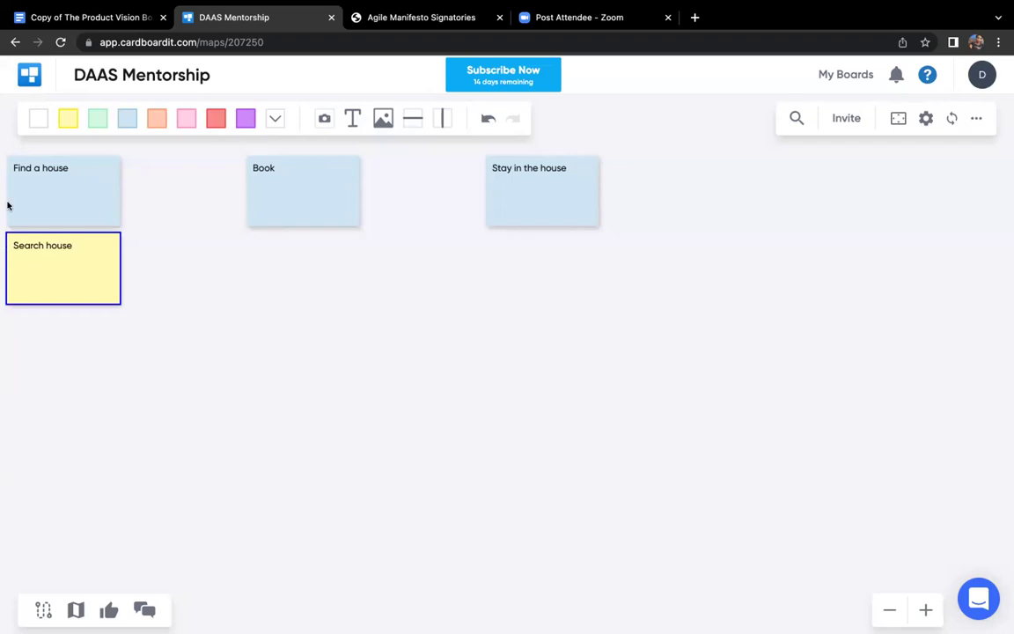
pyautogui.moveTo(67, 118); pyautogui.dragTo(188, 267)
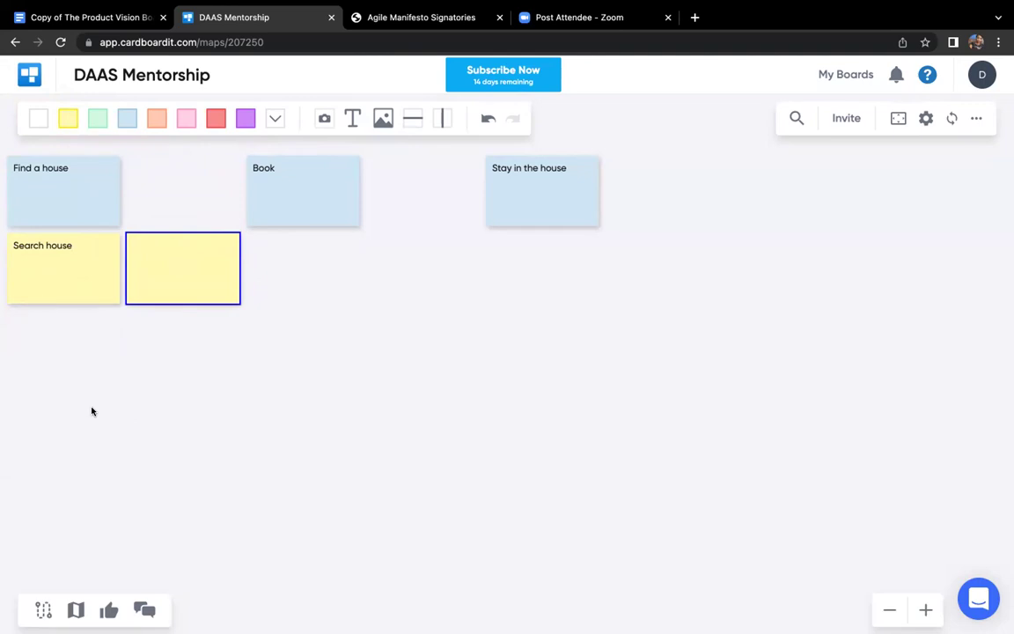
pyautogui.write('Inspect the house')
pyautogui.click(179, 444)
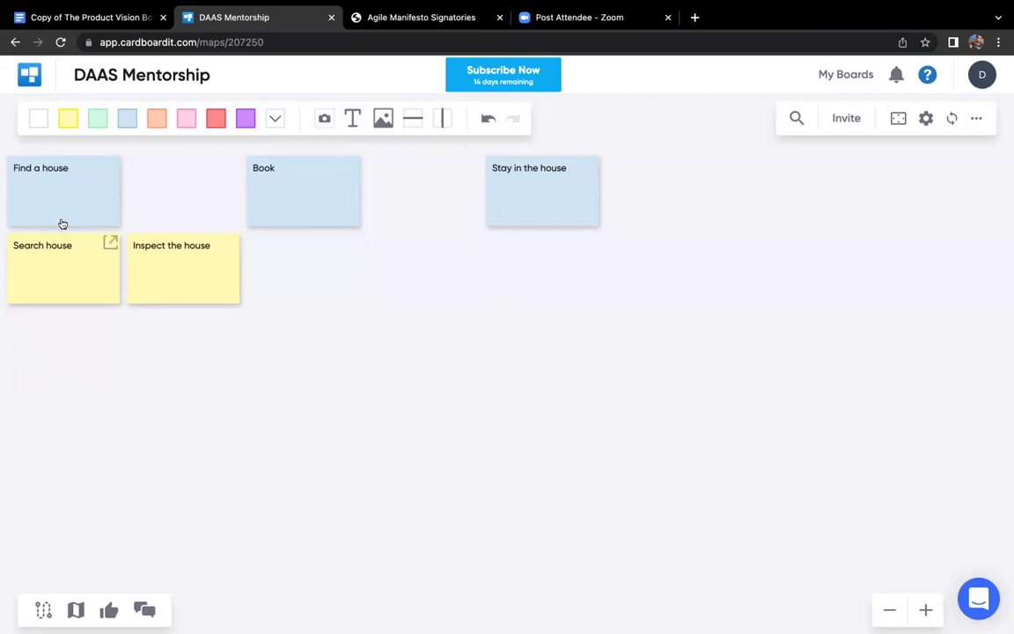
# Step: Stack two orange cards, "Filter by location" and "Filter house type", below the "Search house" card
pyautogui.moveTo(153, 118); pyautogui.dragTo(66, 349)
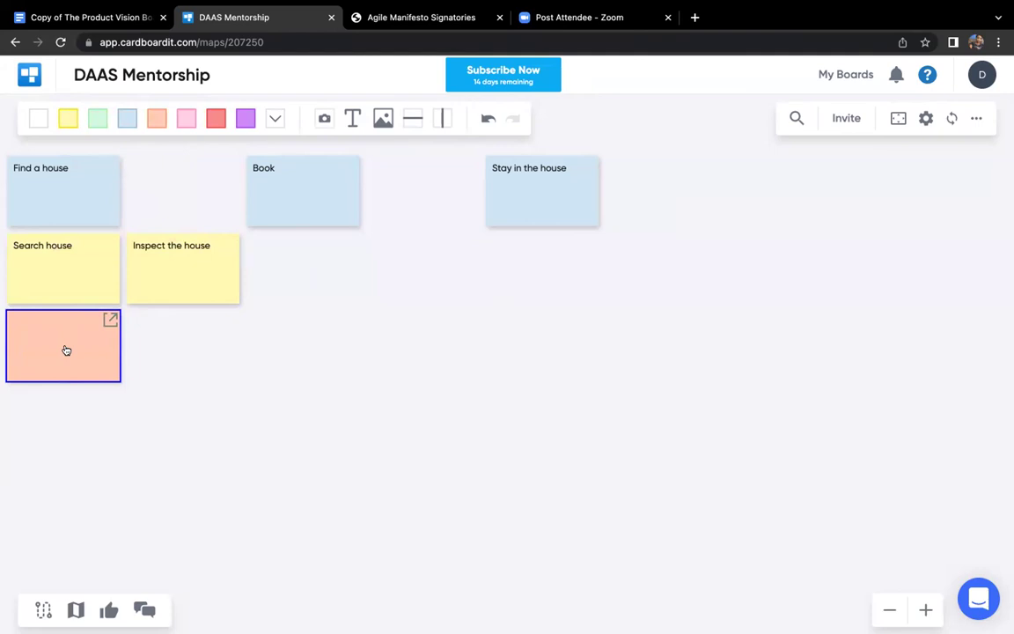
pyautogui.write('Filter by location')
pyautogui.click(136, 395)
pyautogui.moveTo(153, 112); pyautogui.dragTo(68, 426)
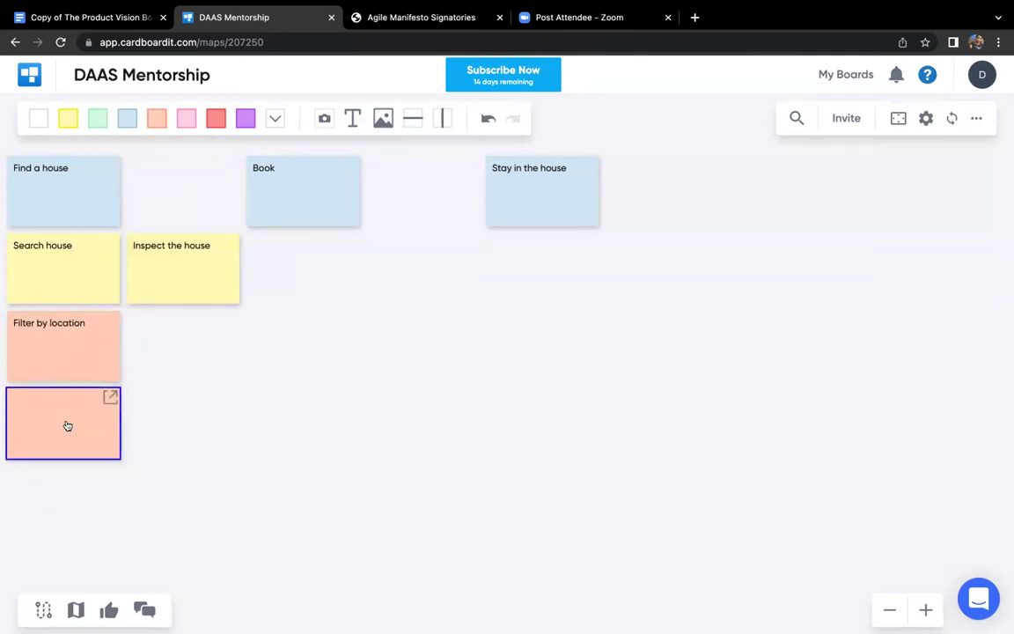
pyautogui.write('Filter house type')
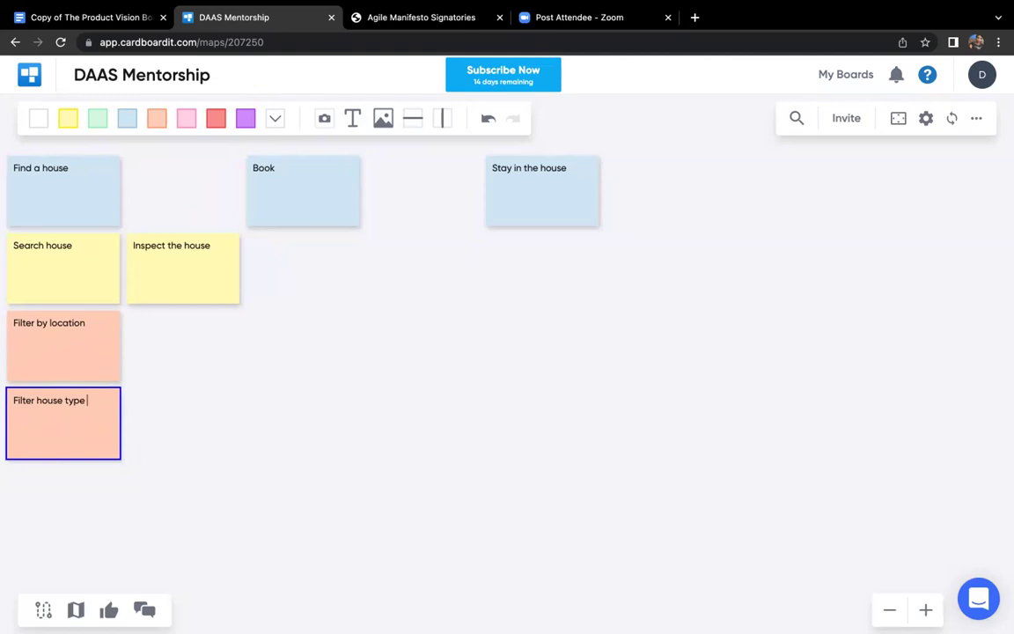
pyautogui.click(217, 437)
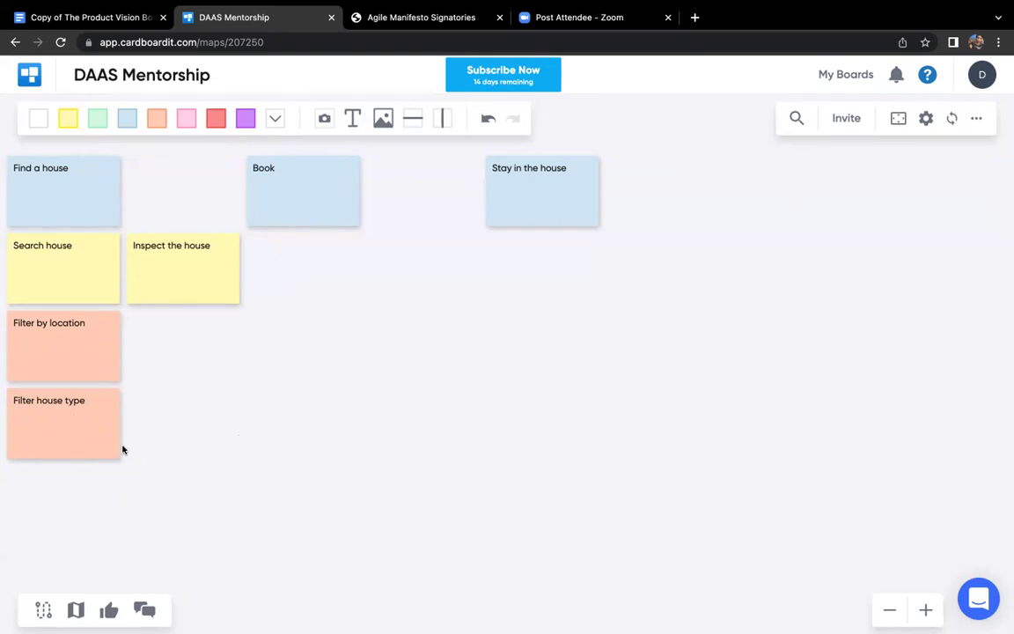
# Step: Stack two orange cards, "Establish contact" and "View images", below the "Inspect the house" card
pyautogui.moveTo(157, 118); pyautogui.dragTo(183, 348)
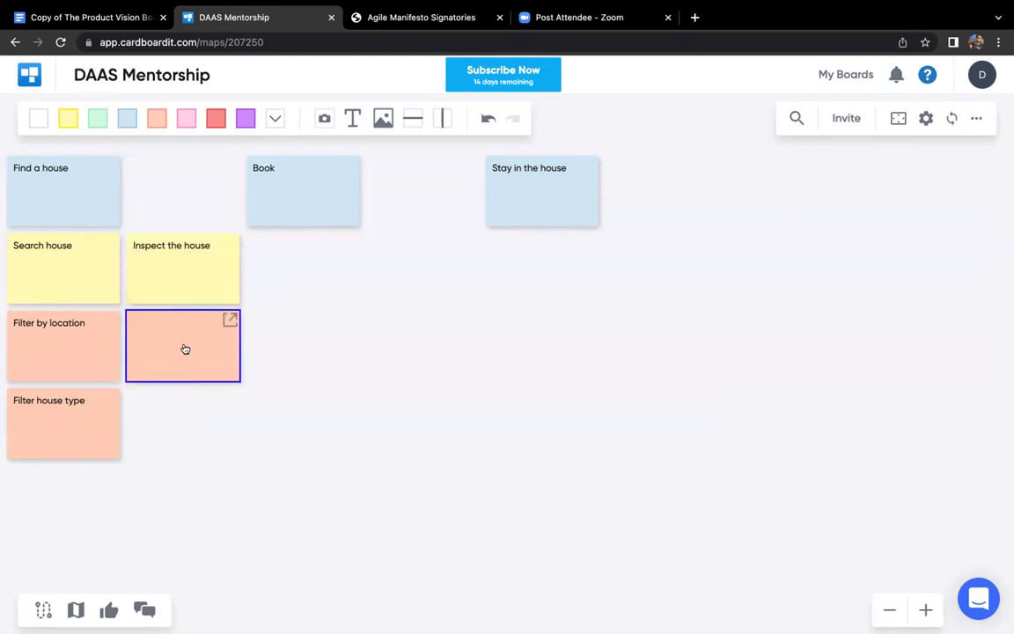
pyautogui.click(172, 343)
pyautogui.write('Establish contact')
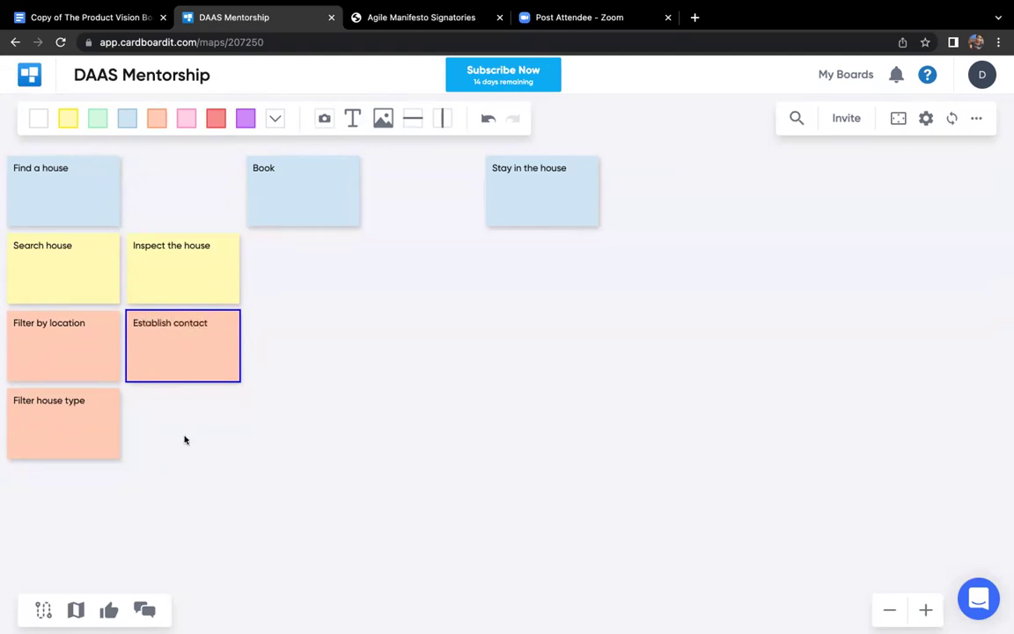
pyautogui.moveTo(156, 118); pyautogui.dragTo(185, 430)
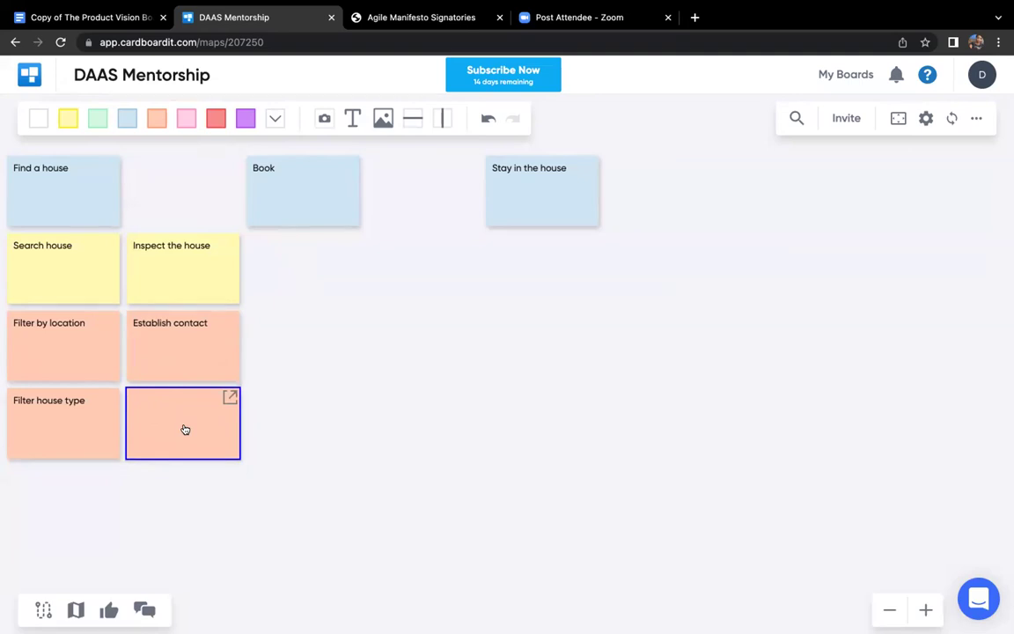
pyautogui.doubleClick(170, 412)
pyautogui.write('View images')
pyautogui.click(368, 360)
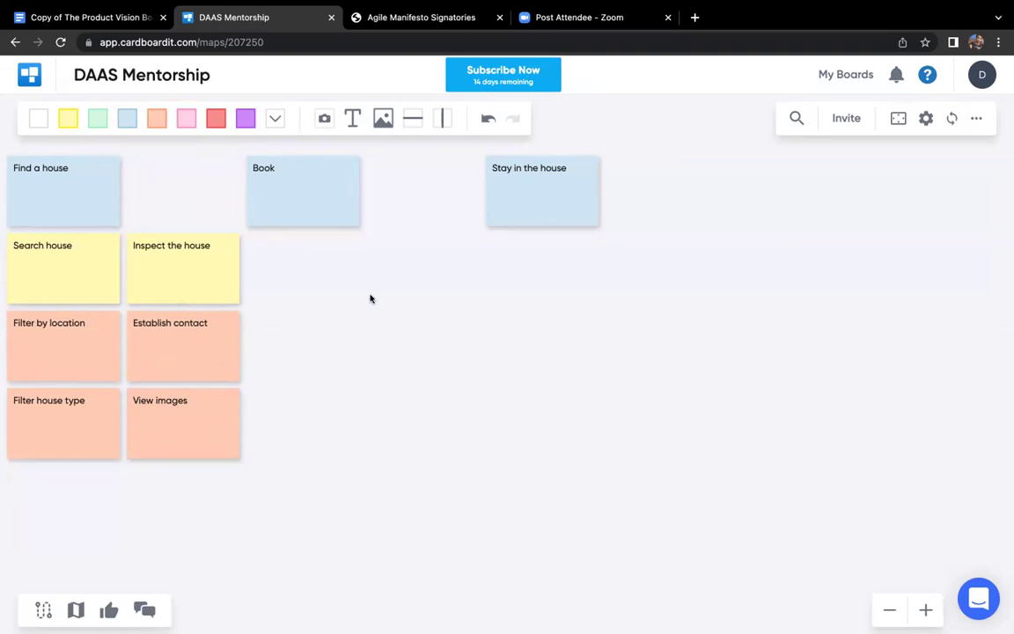
# Step: Add yellow cards "Make payment" and "Sign Agreement" side by side in the second row, starting under "Book"
pyautogui.moveTo(535, 180); pyautogui.dragTo(514, 176)
pyautogui.click(301, 250)
pyautogui.moveTo(67, 117); pyautogui.dragTo(305, 273)
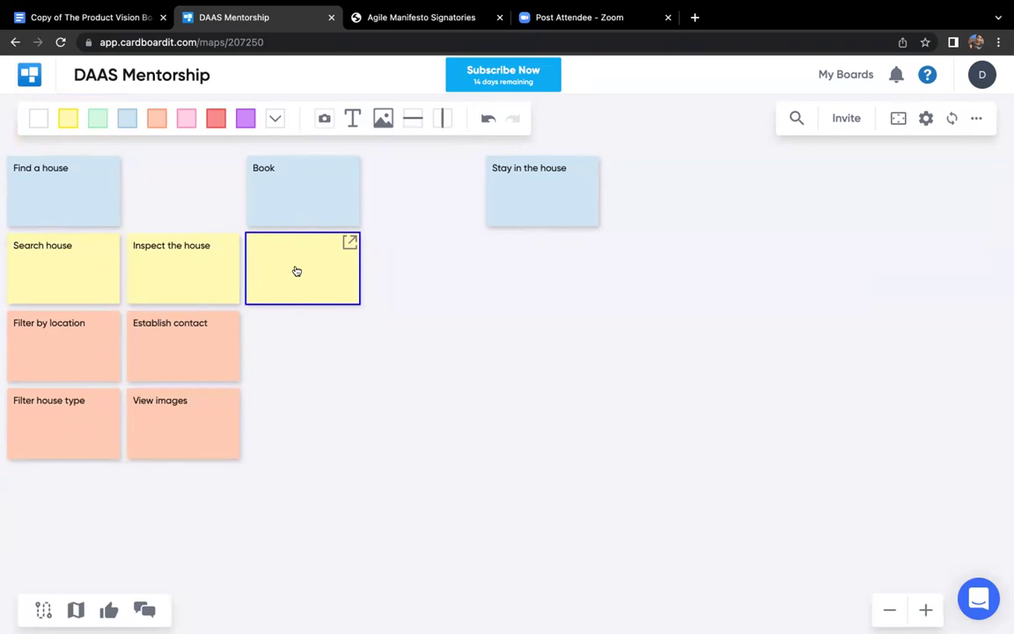
pyautogui.doubleClick(297, 269)
pyautogui.write('Make payment')
pyautogui.click(408, 293)
pyautogui.moveTo(64, 118); pyautogui.dragTo(425, 277)
pyautogui.click(416, 276)
pyautogui.write('Sig')
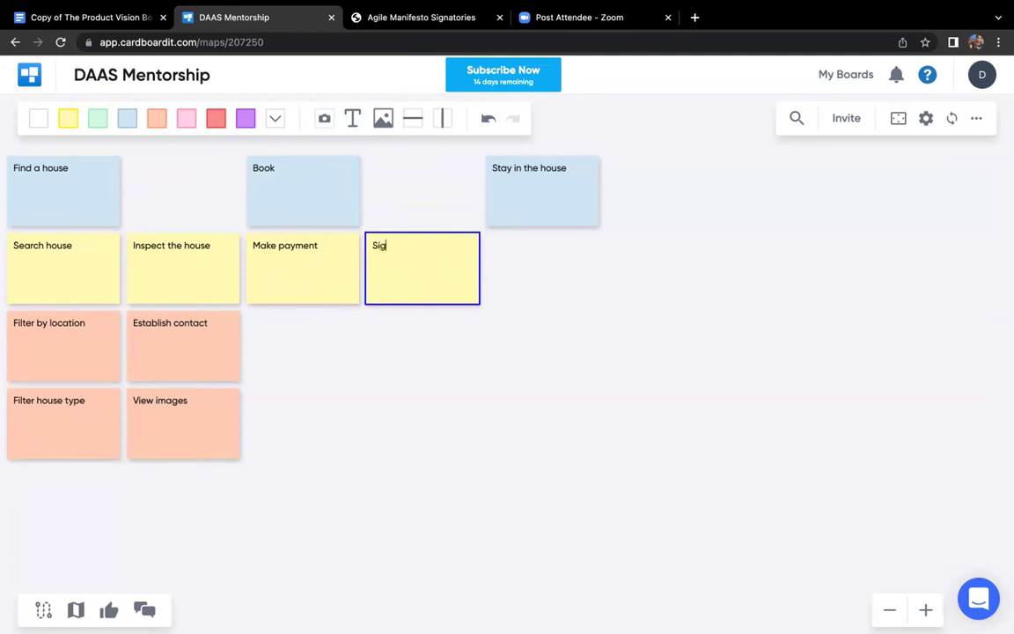
pyautogui.write('n Agreement')
pyautogui.click(291, 328)
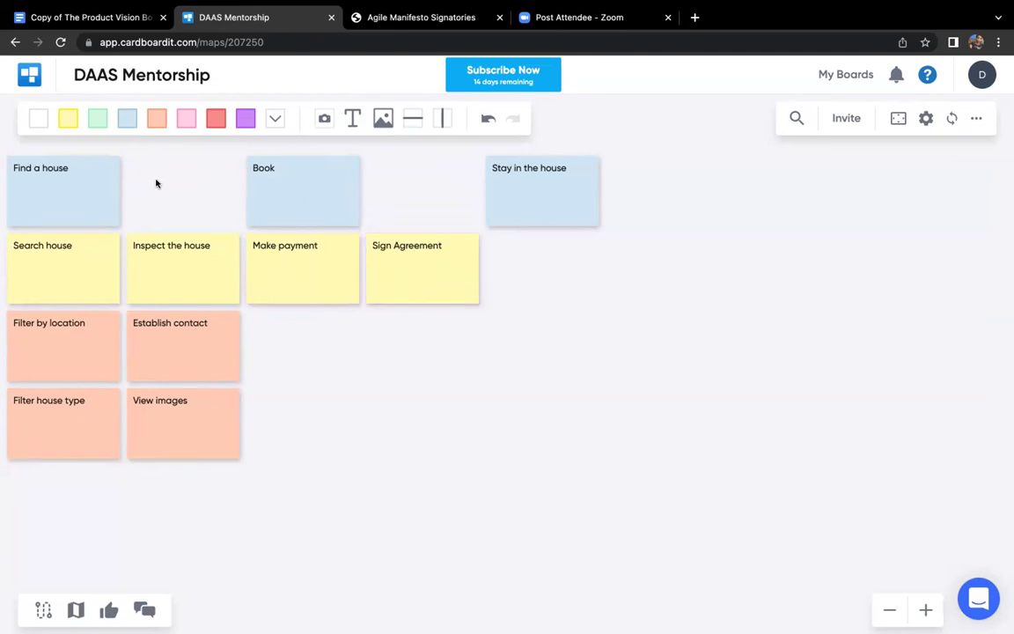
# Step: Stack two orange cards, "Payment methods" and "Recieve reciept", below the "Make payment" card
pyautogui.moveTo(156, 115); pyautogui.dragTo(294, 350)
pyautogui.click(292, 344)
pyautogui.write('Payment methods')
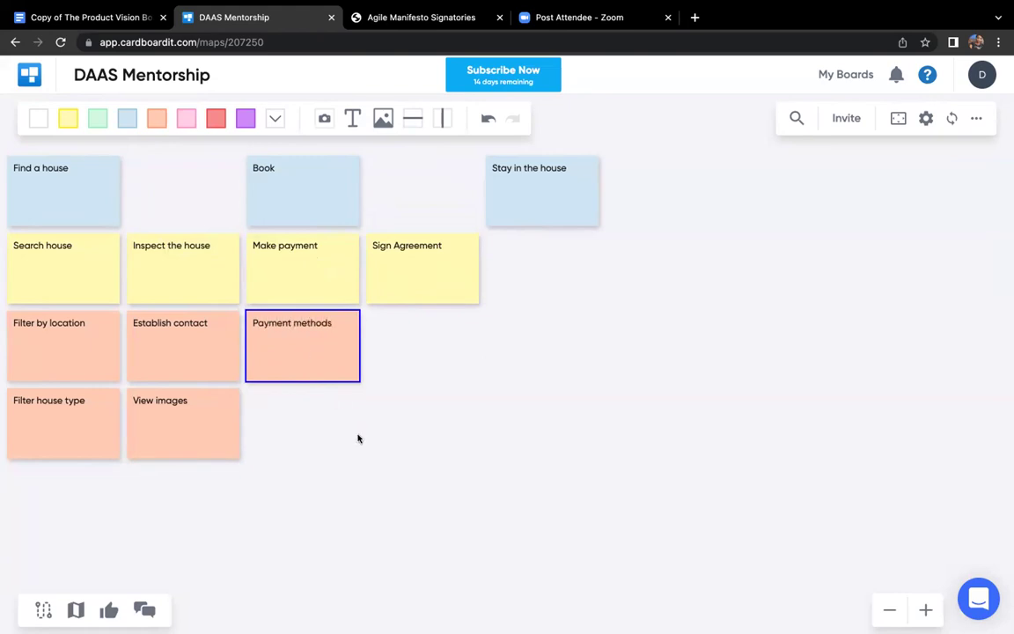
pyautogui.click(305, 423)
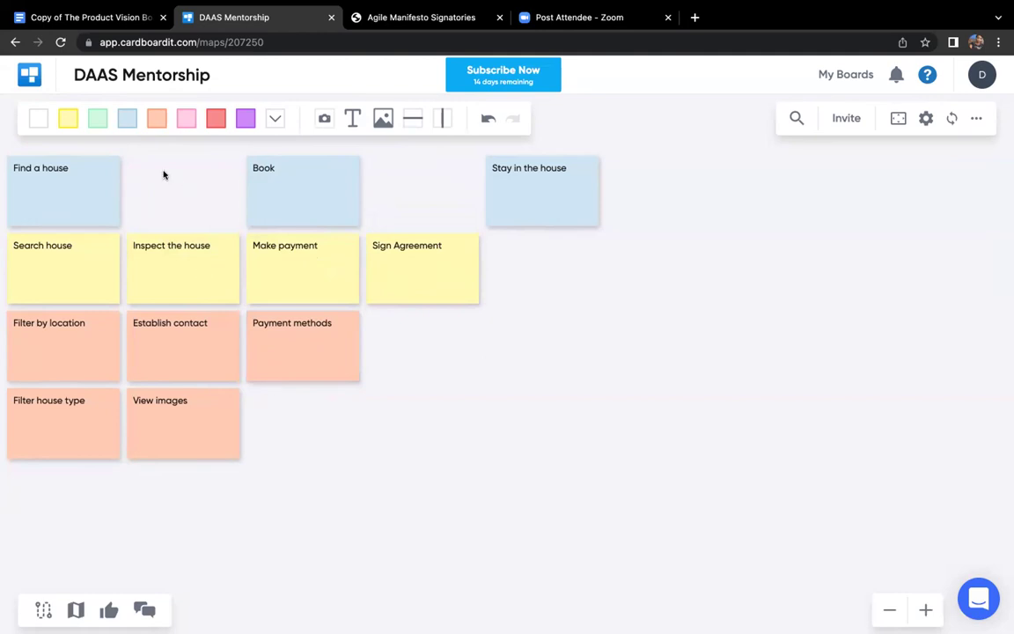
pyautogui.moveTo(149, 114); pyautogui.dragTo(306, 429)
pyautogui.click(280, 416)
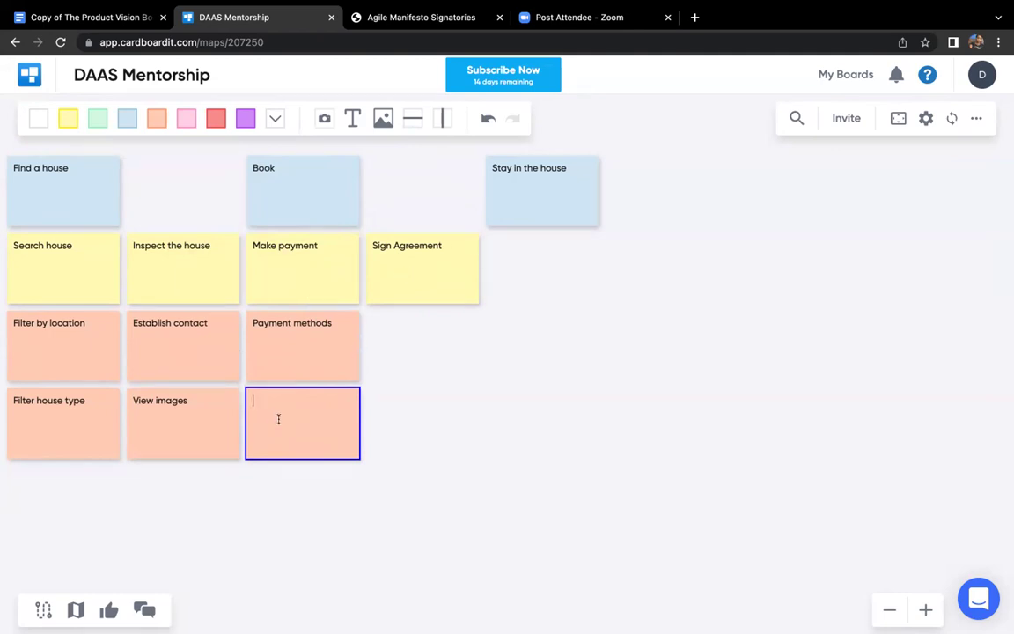
pyautogui.write('Recieve reciept')
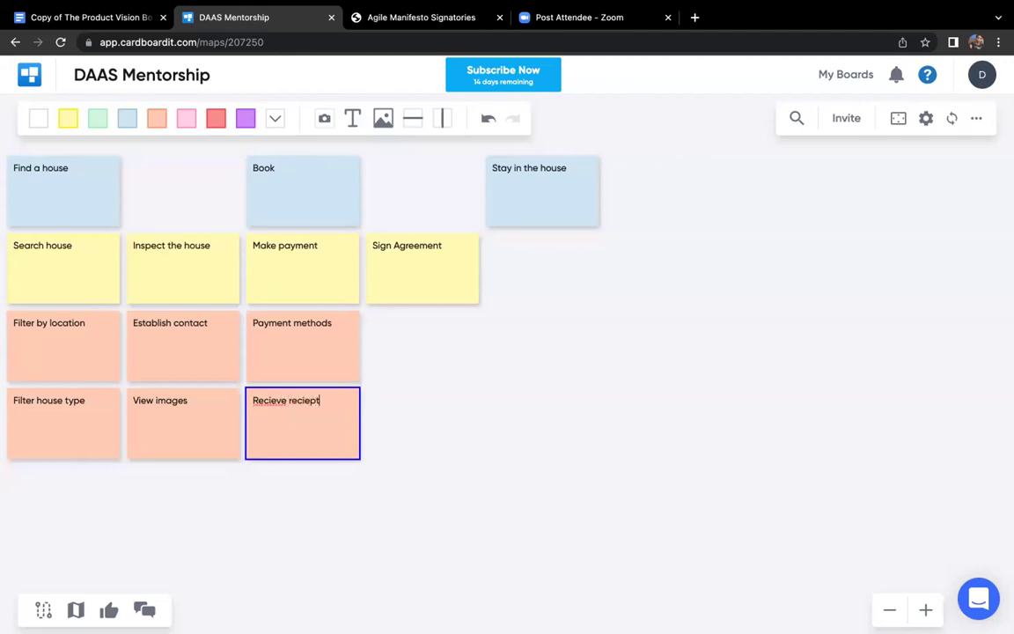
# Step: Correct the spelling on the card below "Payment methods" so that it reads "Receive receipt"
pyautogui.rightClick(266, 400)
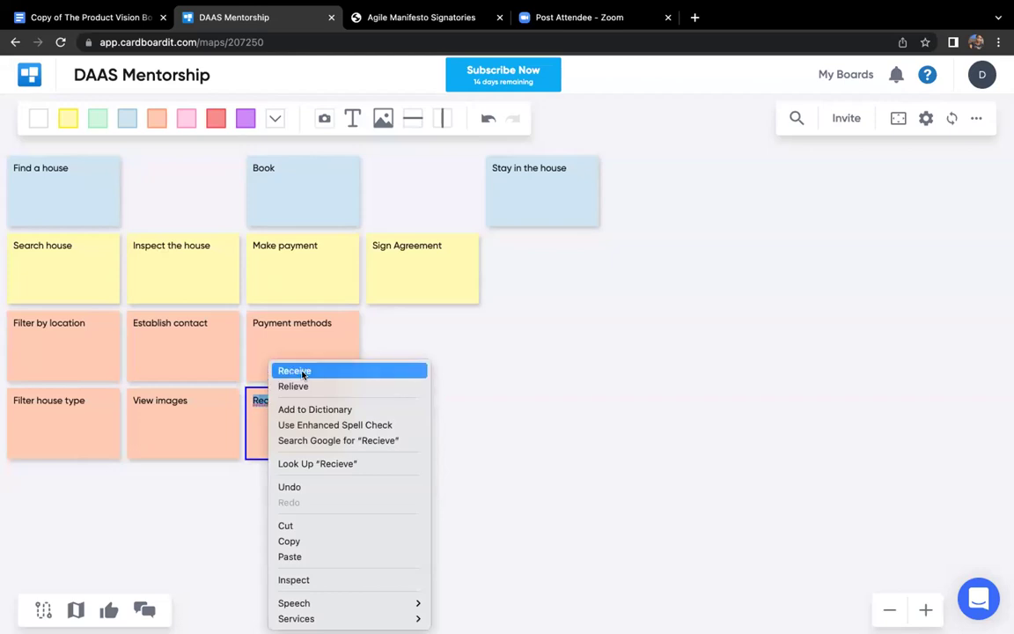
pyautogui.click(292, 369)
pyautogui.rightClick(305, 400)
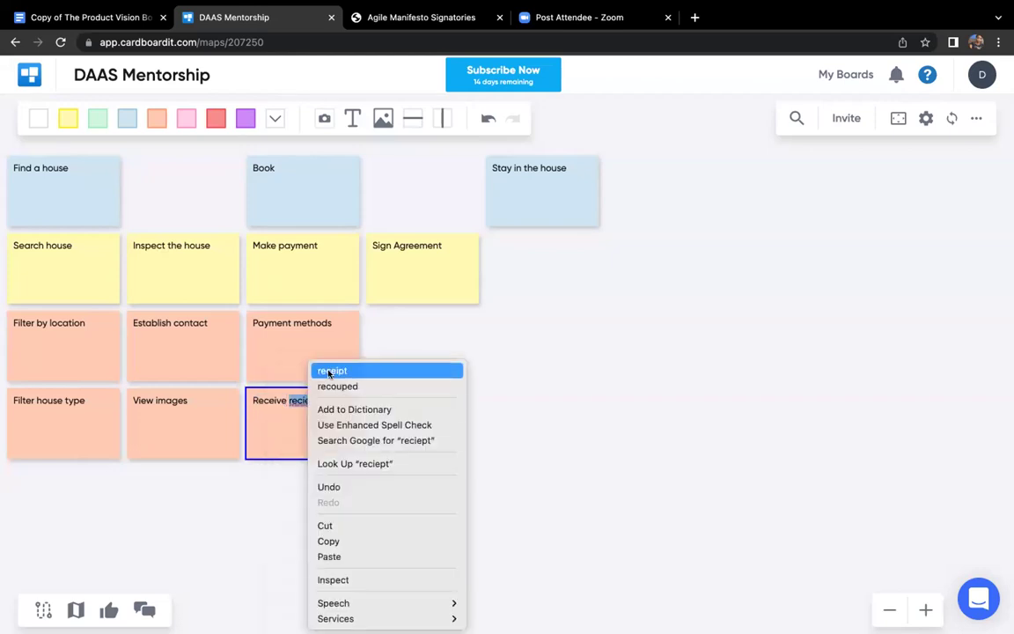
pyautogui.click(335, 374)
# Step: Add an orange card "Sign online" directly below the "Sign Agreement" card
pyautogui.moveTo(157, 118); pyautogui.dragTo(425, 350)
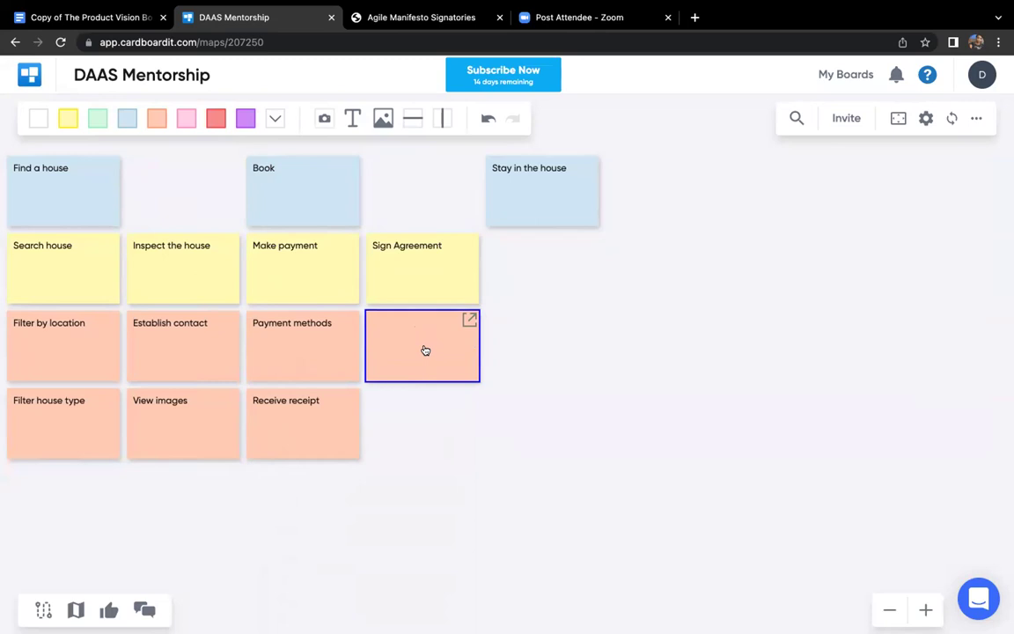
pyautogui.write('Sign online')
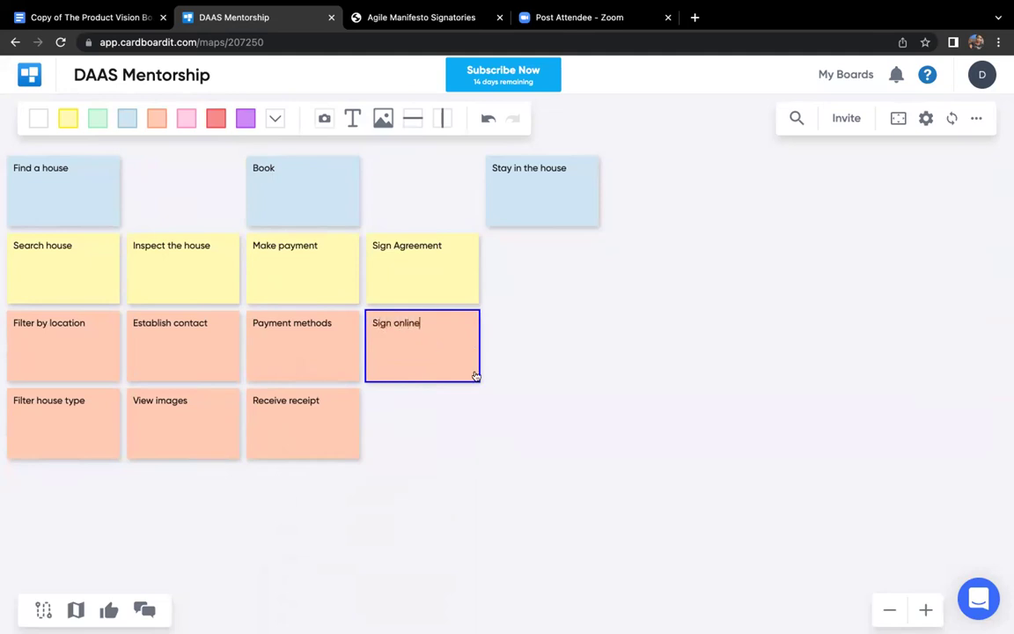
pyautogui.click(456, 442)
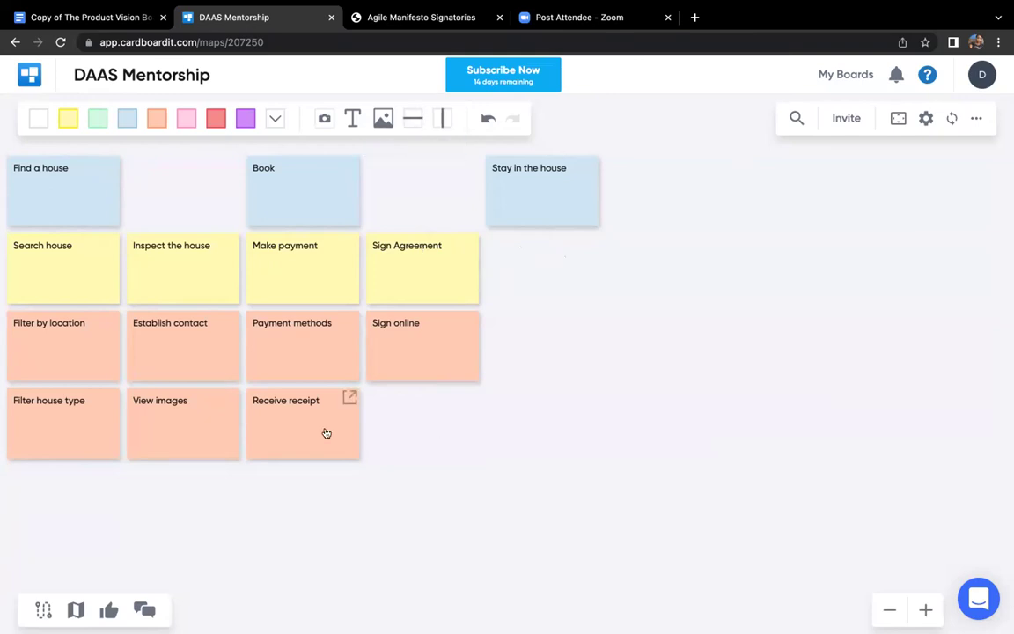
# Step: Place a horizontal divider below the last row of orange cards and label the section under it "MVP 2"
pyautogui.scroll(-10, 444, 500)
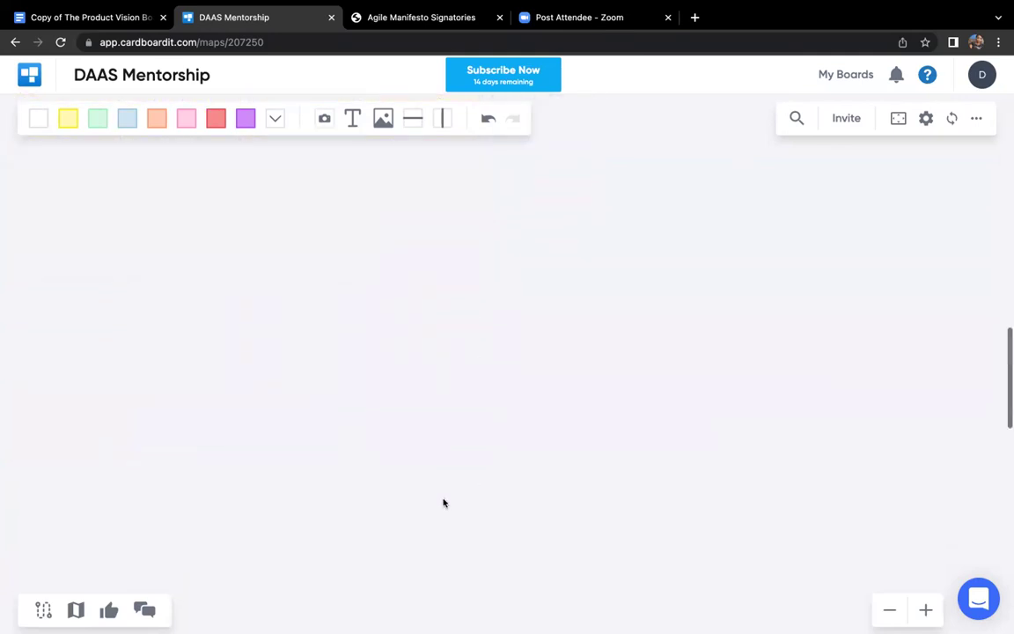
pyautogui.scroll(10, 444, 501)
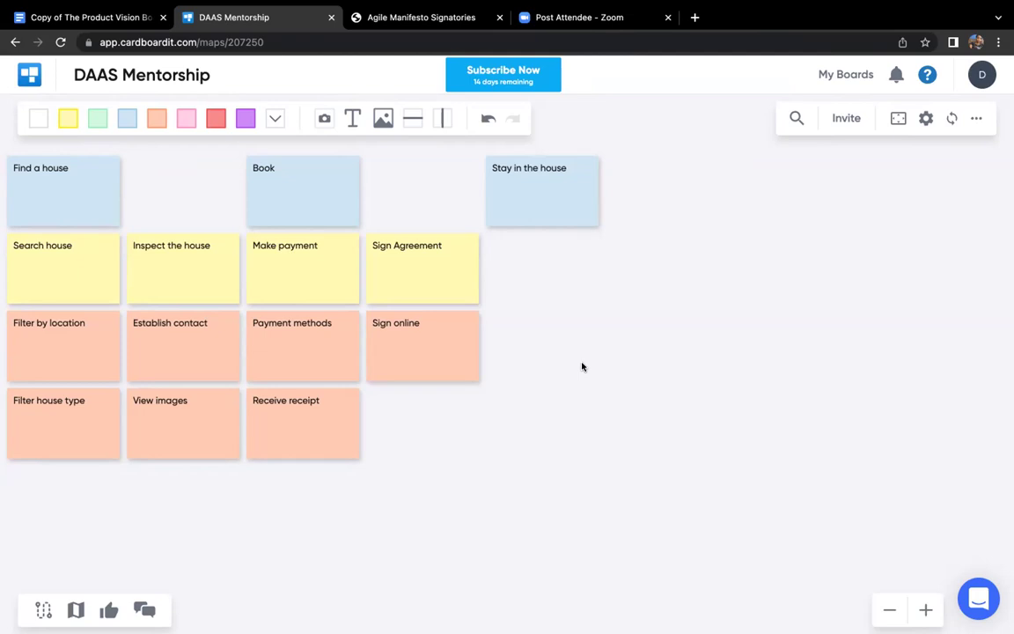
pyautogui.moveTo(414, 117); pyautogui.dragTo(405, 484)
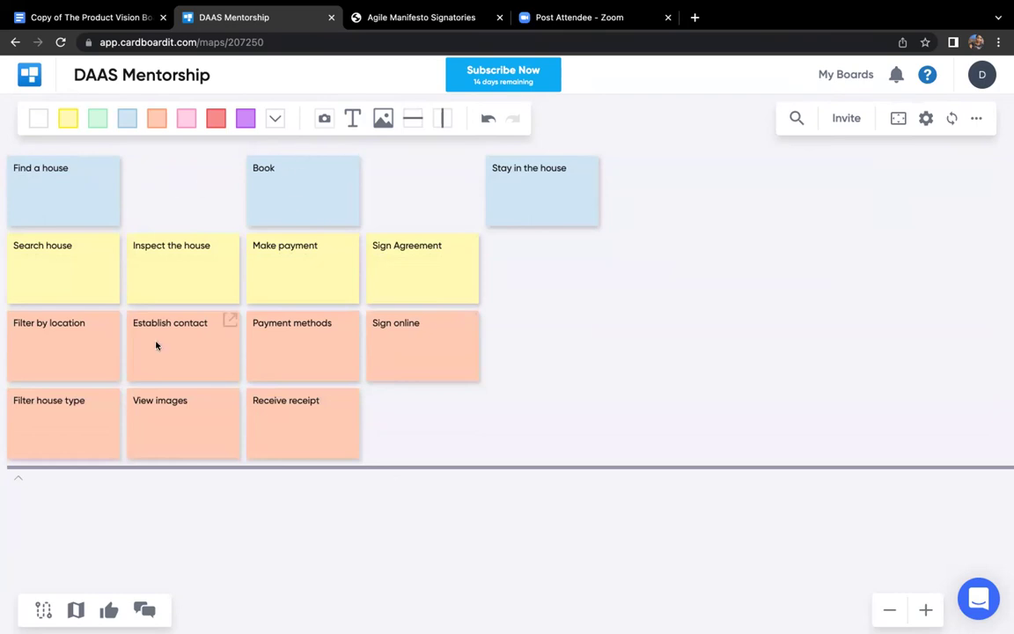
pyautogui.hotkey('alt', 'Left')
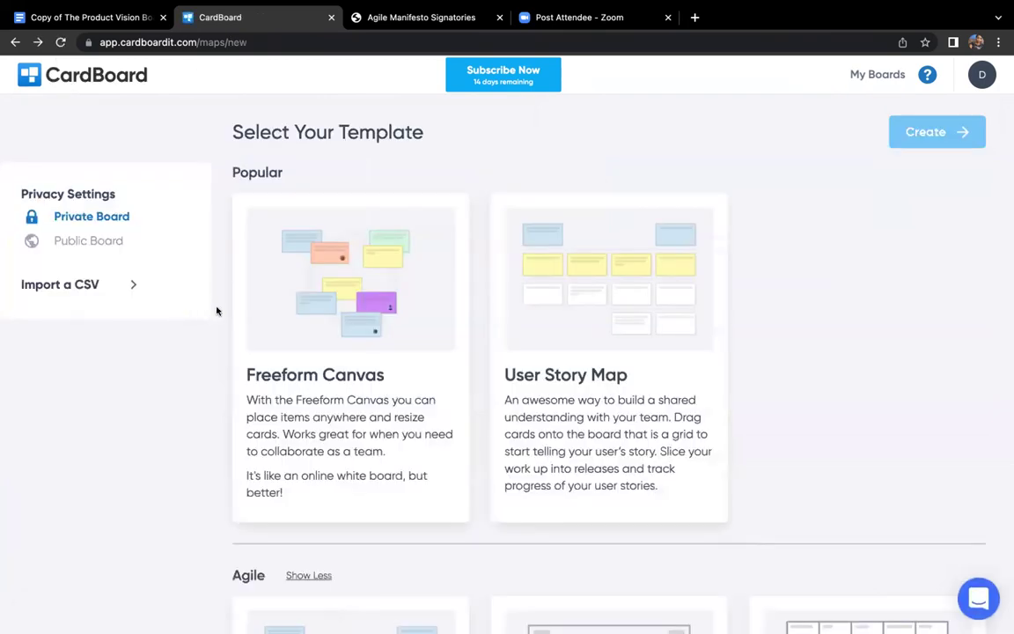
pyautogui.hotkey('alt', 'Right')
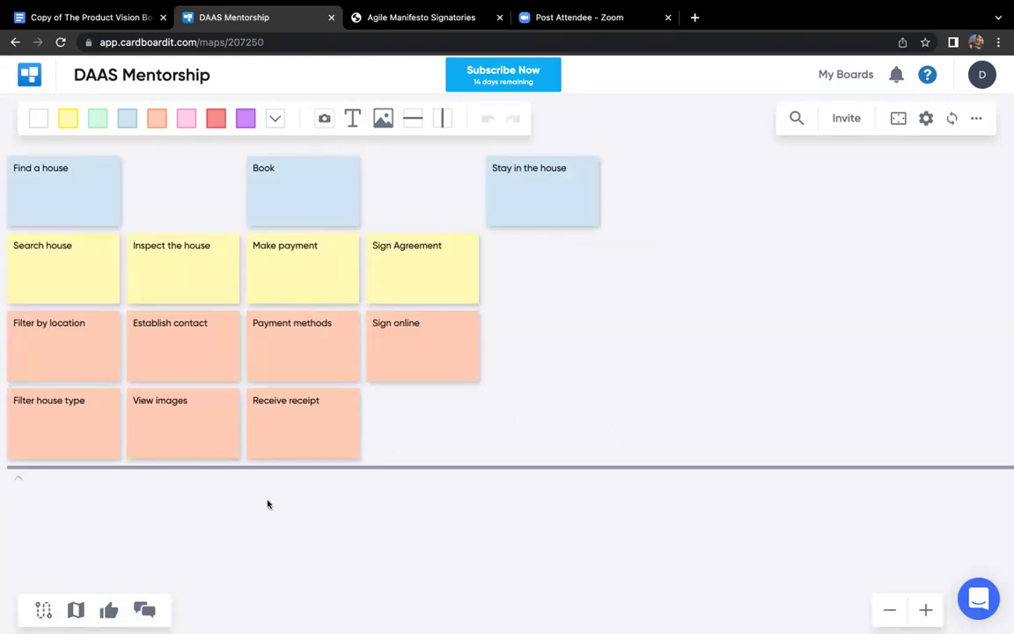
pyautogui.click(40, 479)
pyautogui.write('MVP 2')
pyautogui.press('Return')
# Step: Switch to the slide presentation and advance from "Group Task 4" to the "Building the Product Backlog" slide
pyautogui.moveTo(643, 609)
pyautogui.click(685, 605)
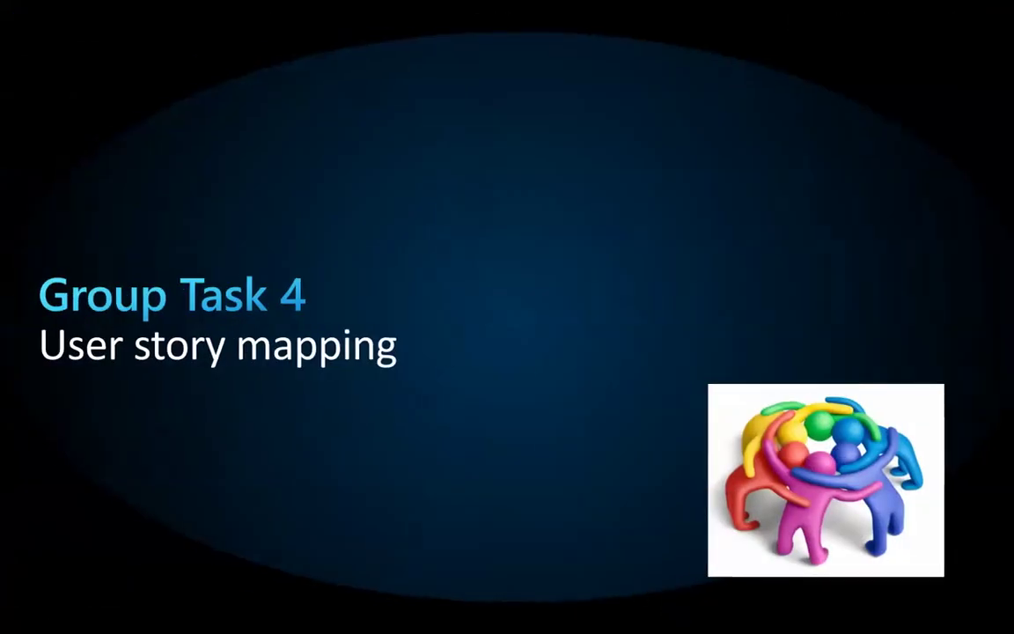
pyautogui.press('Right')
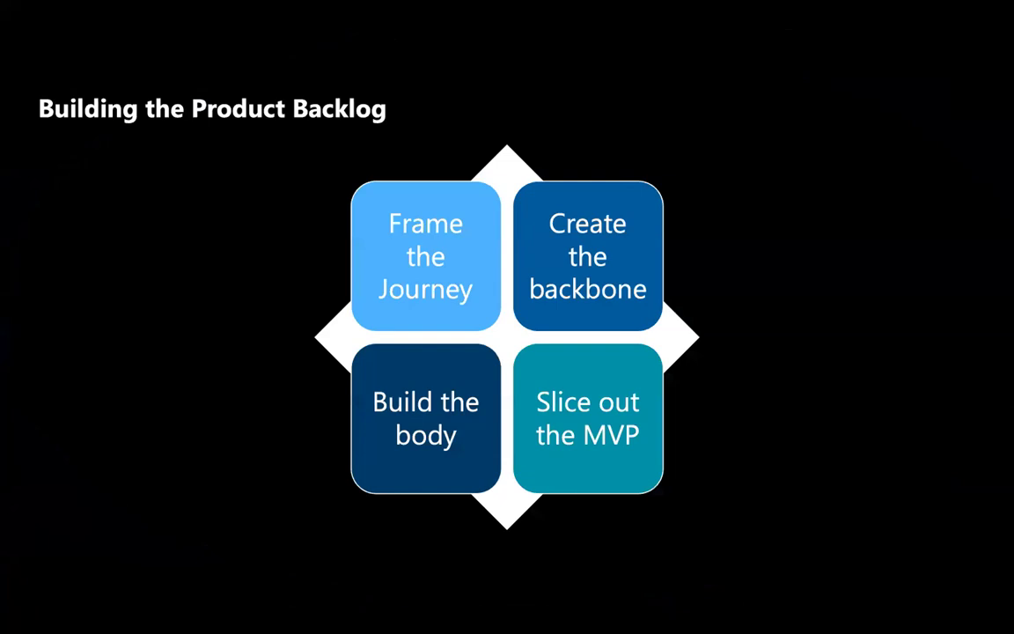